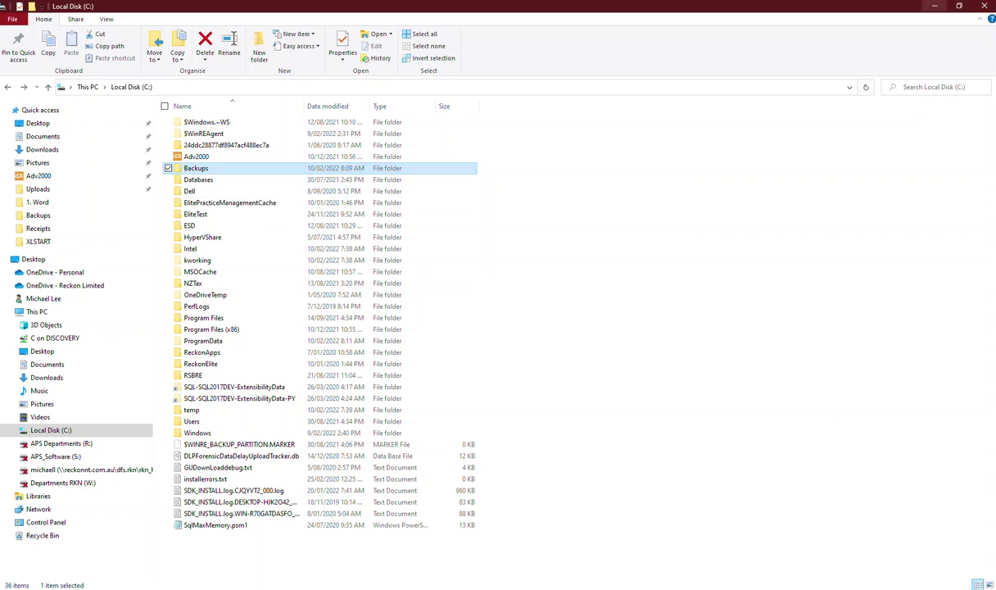
- Switch to Practice Management and set the database backup destination to C:\Backups\Elite Backup 10_02_2022.ZIP
left_click(935, 5)
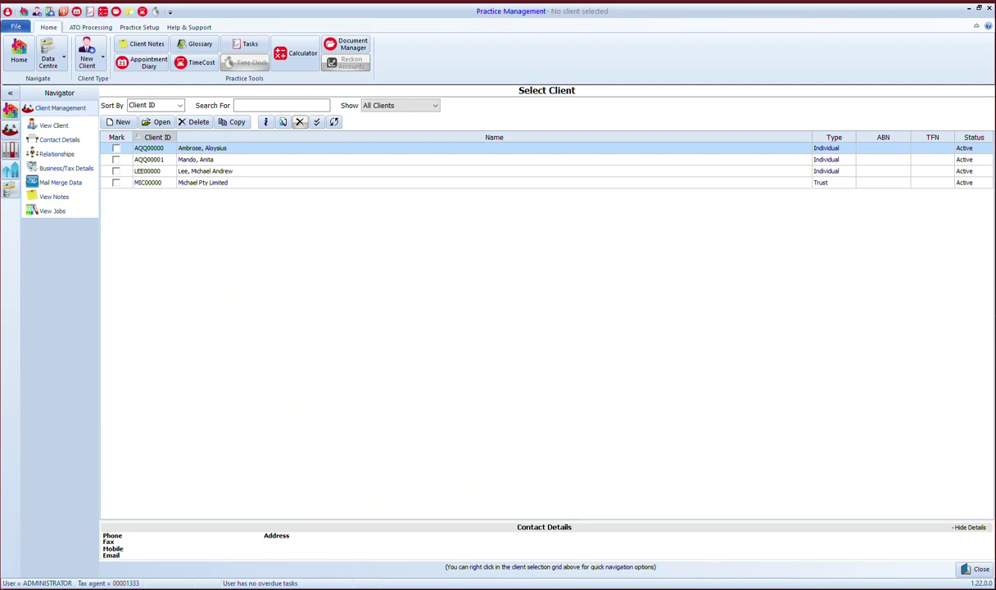
left_click(139, 27)
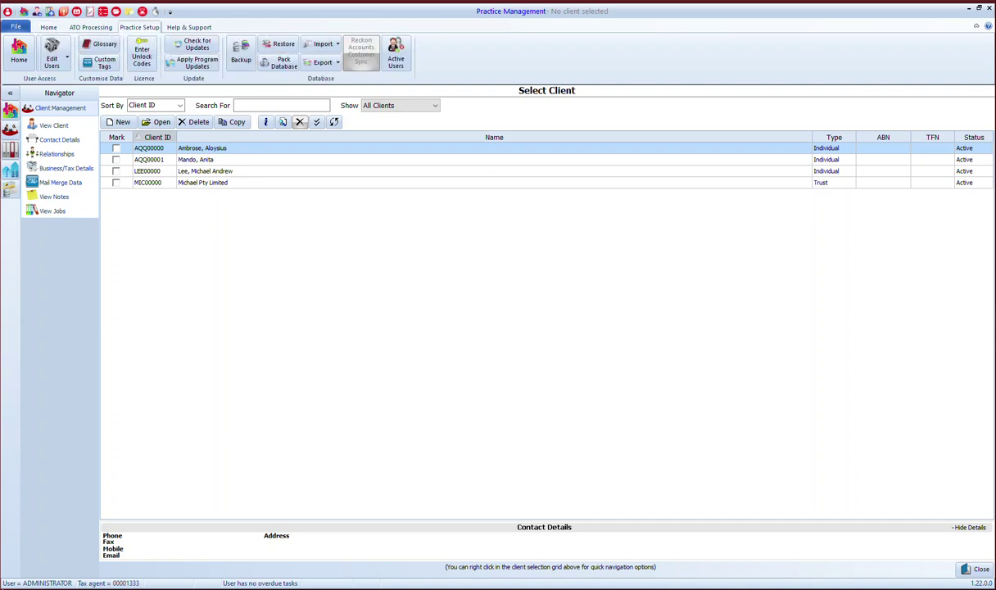
left_click(240, 53)
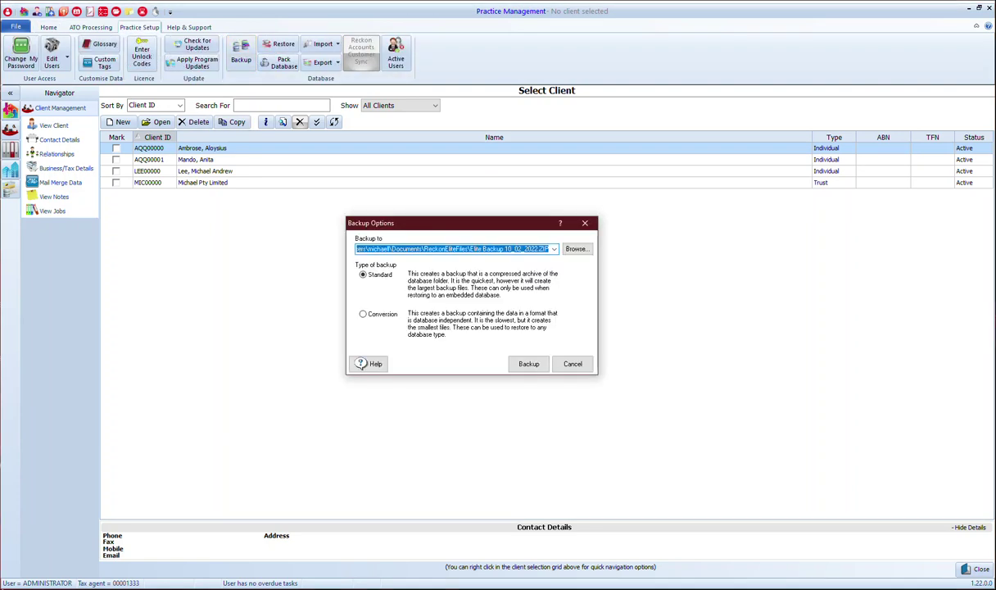
key("Tab")
key("Return")
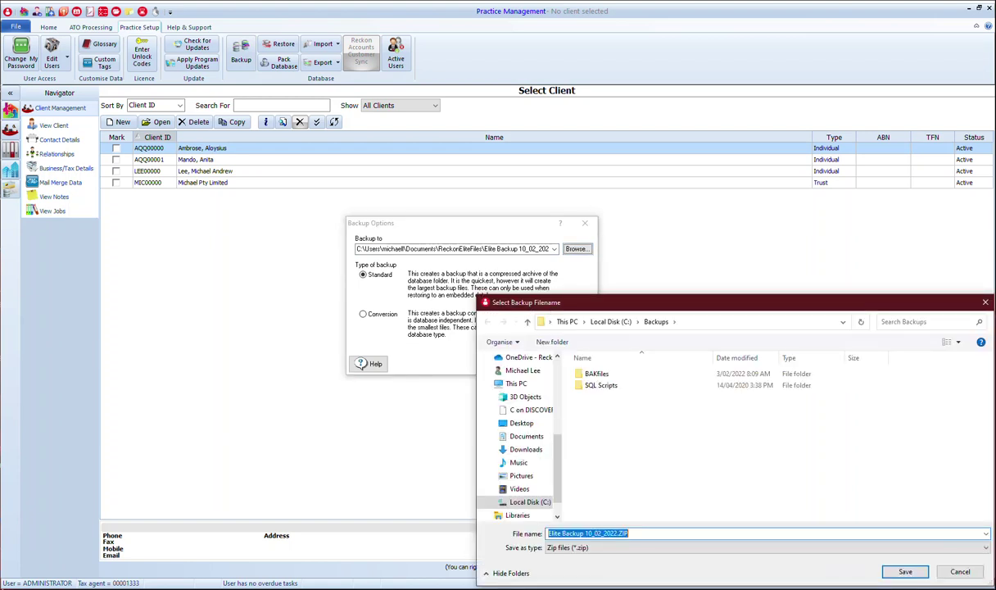
left_click(530, 502)
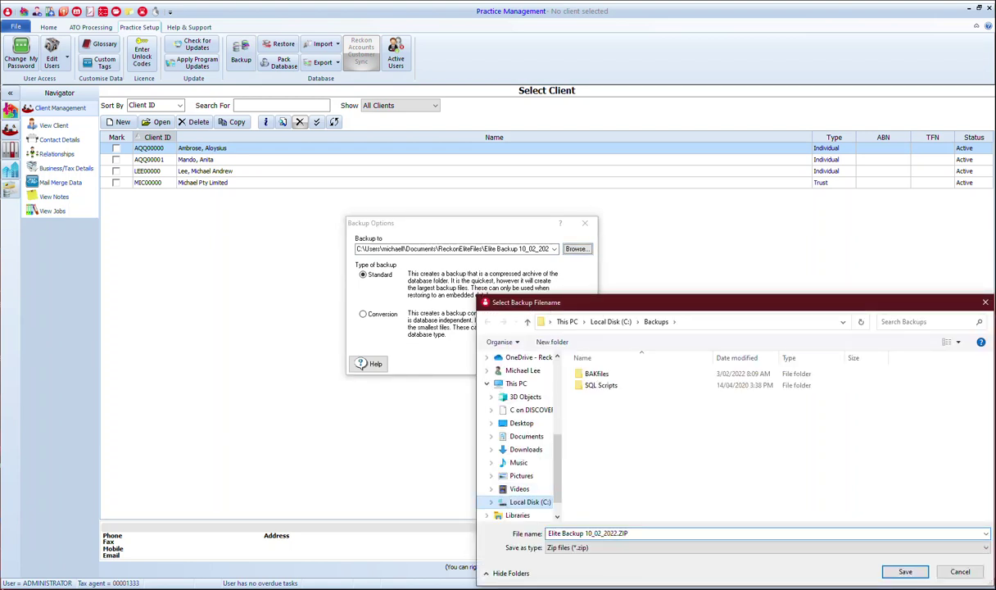
double_click(596, 420)
key("Return")
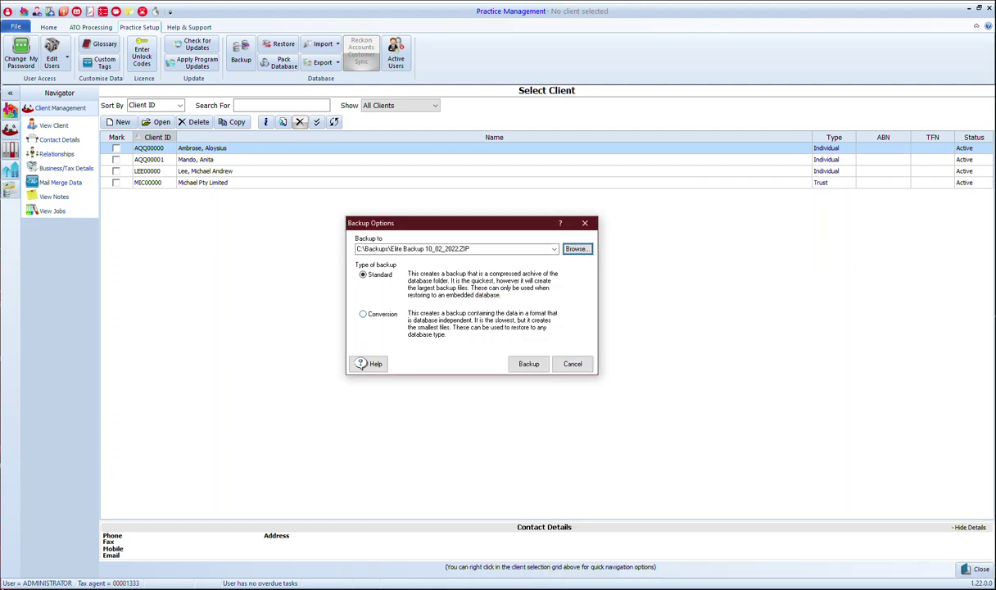
- Run the backup as the Conversion type and exit Practice Management
left_click(363, 314)
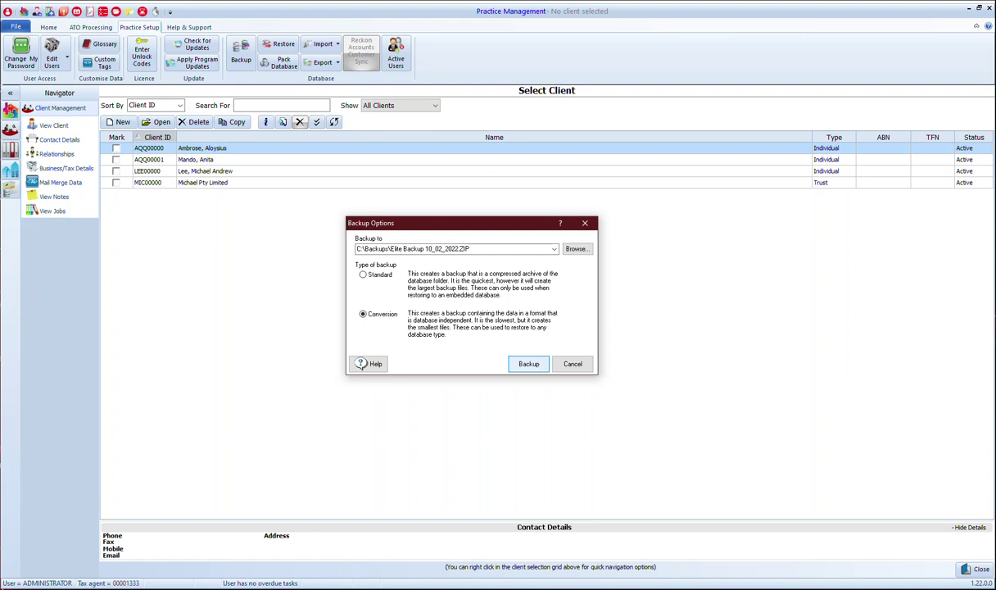
left_click(528, 364)
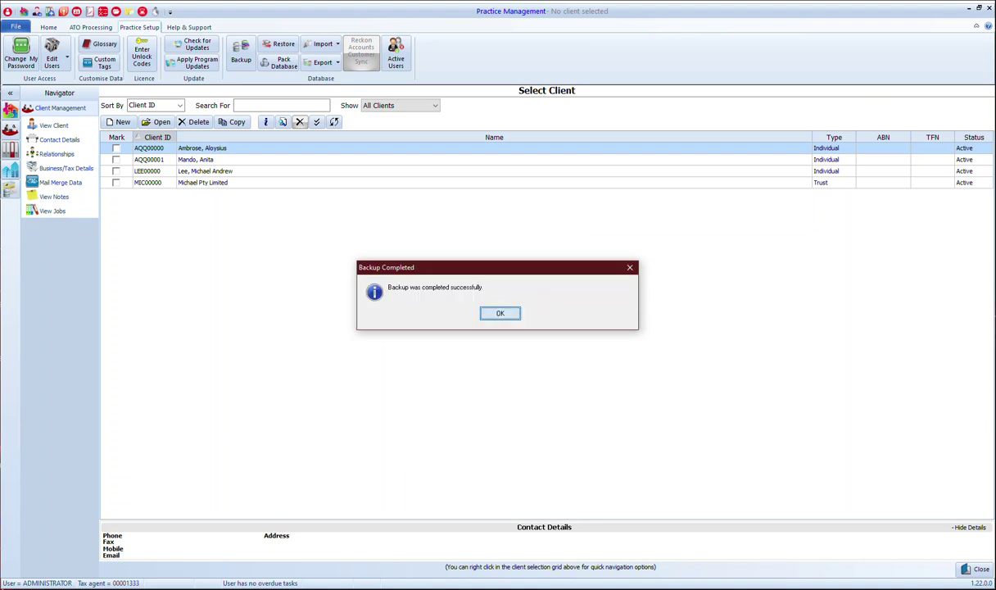
key("Return")
key("alt+F4")
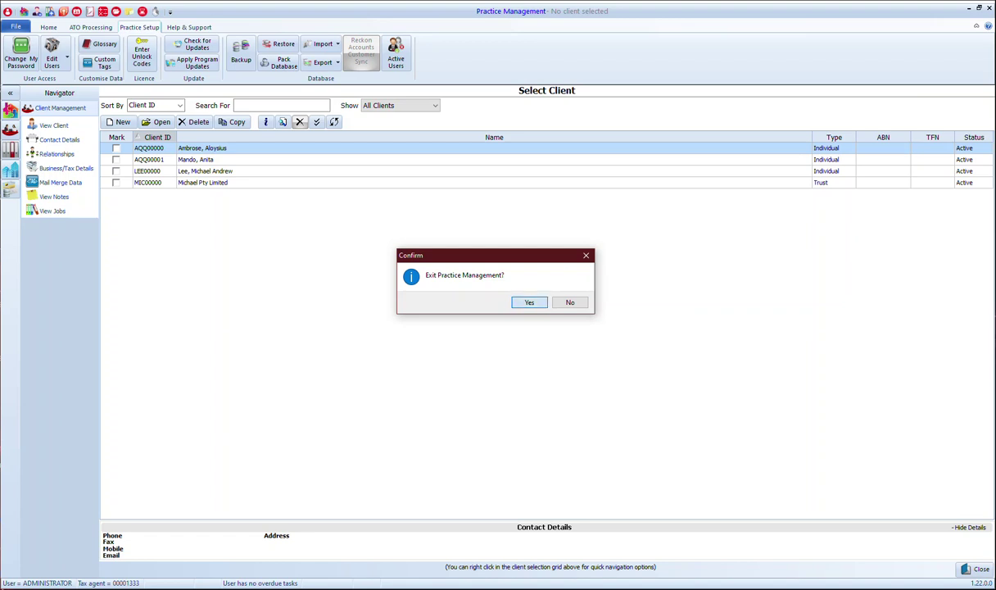
key("Return")
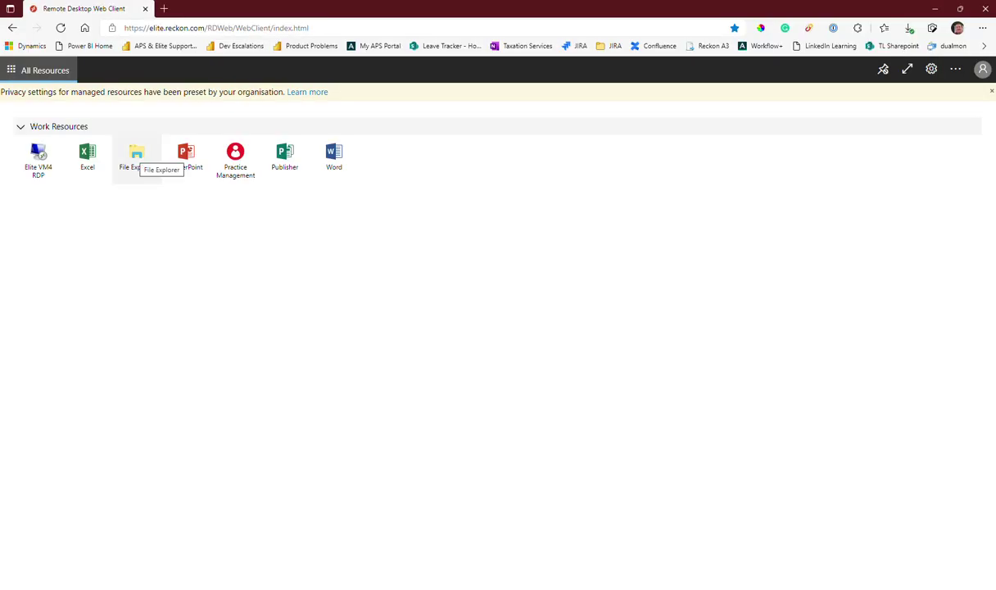
- Launch File Explorer from the Remote Desktop web client's work resources, signing in with the account password
left_click(137, 157)
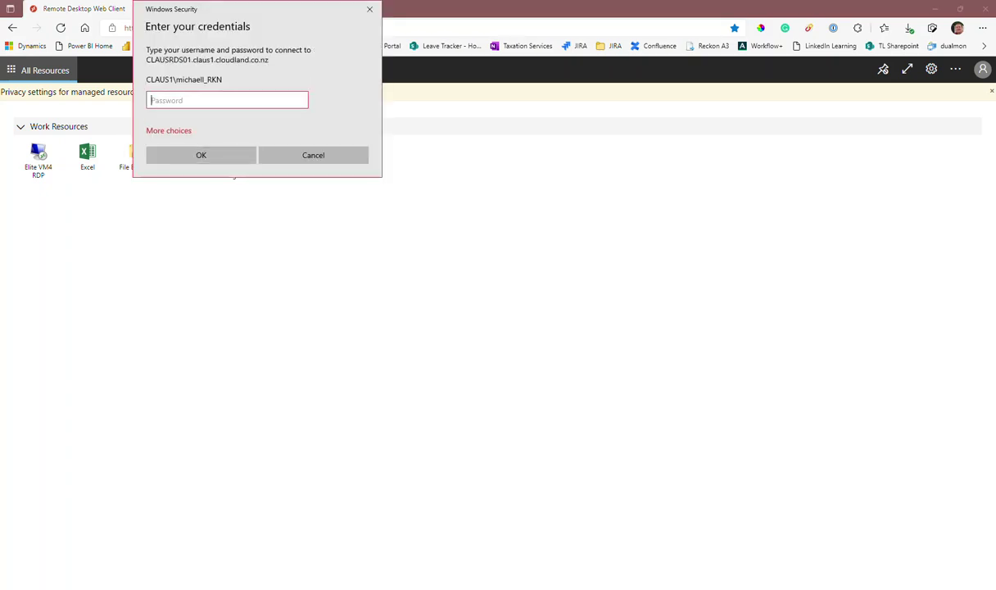
type("••••••••••••••••")
key("Return")
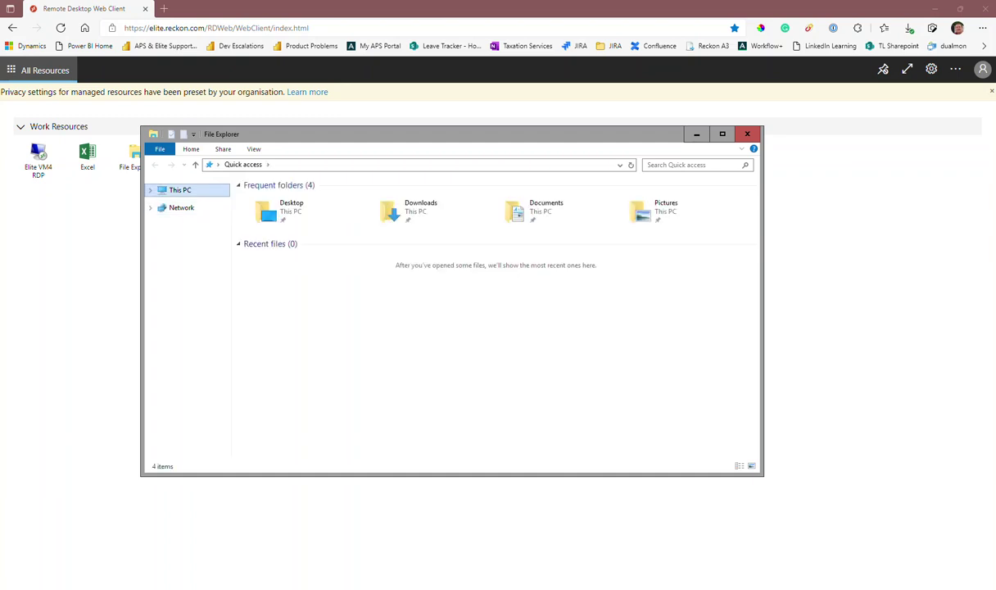
- Open This PC in the remote File Explorer and keep refreshing it to load the redirected local C drive
left_click(179, 189)
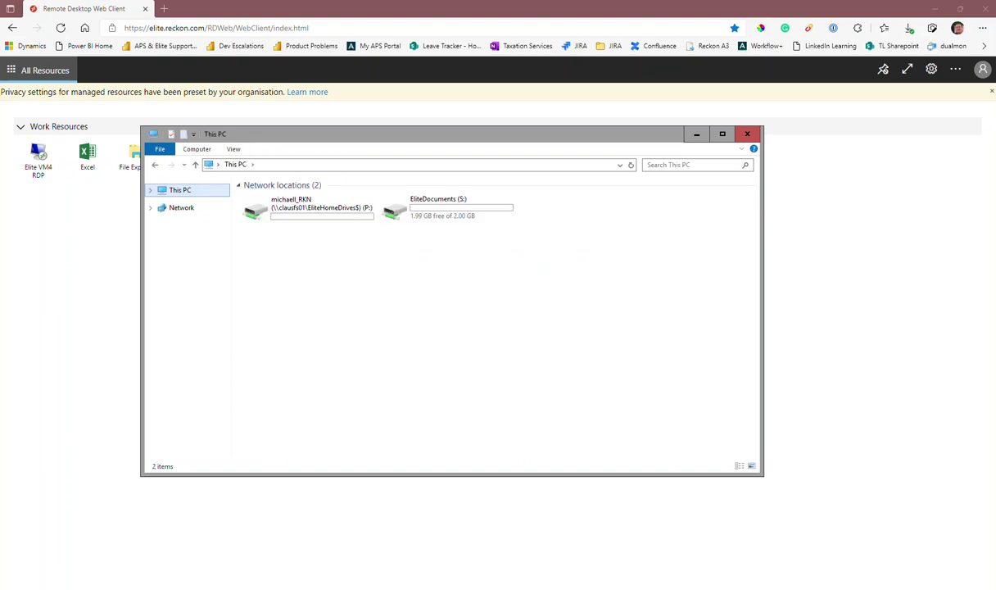
right_click(392, 300)
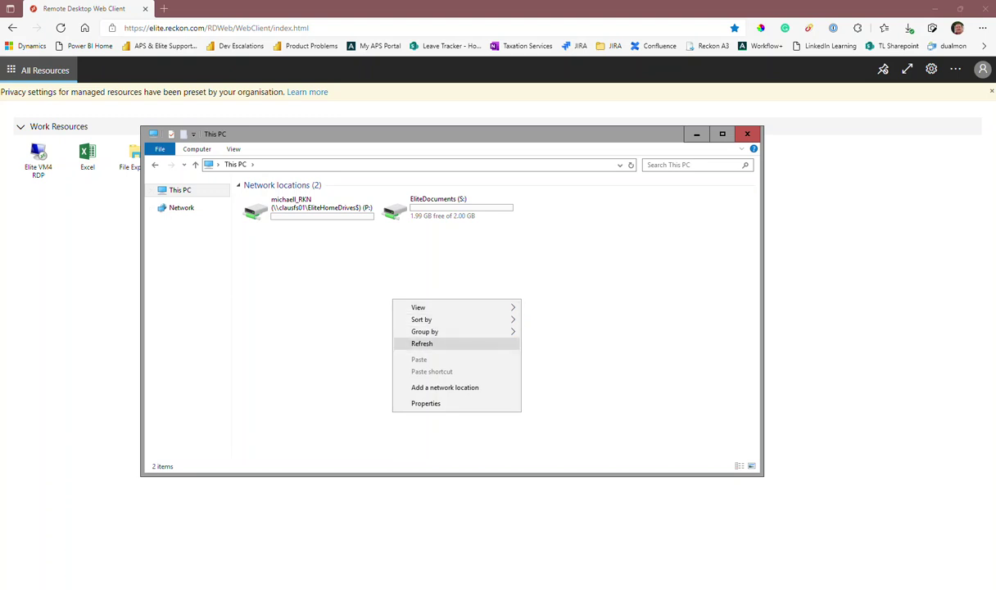
left_click(426, 343)
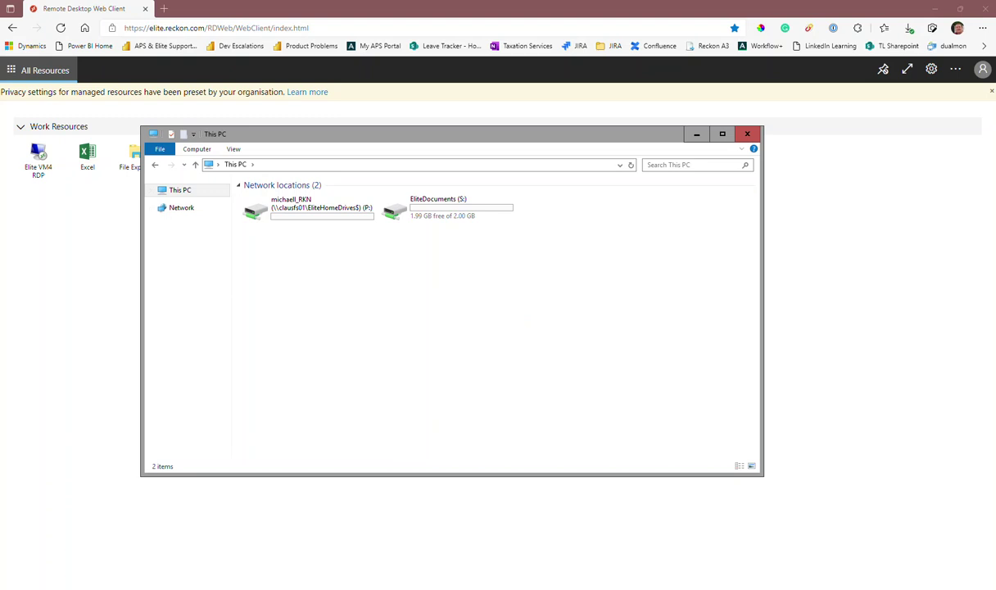
right_click(397, 290)
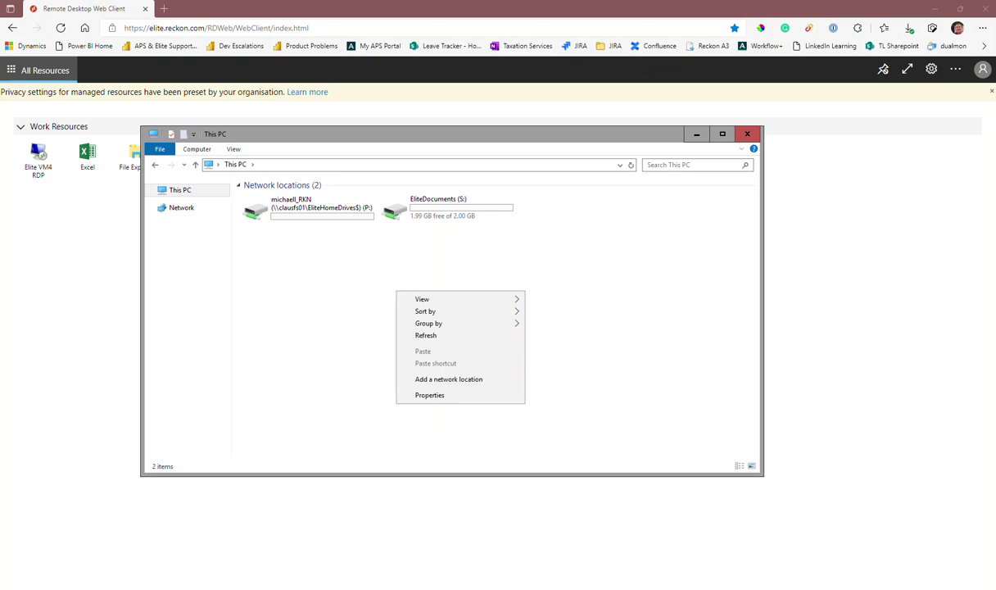
left_click(421, 335)
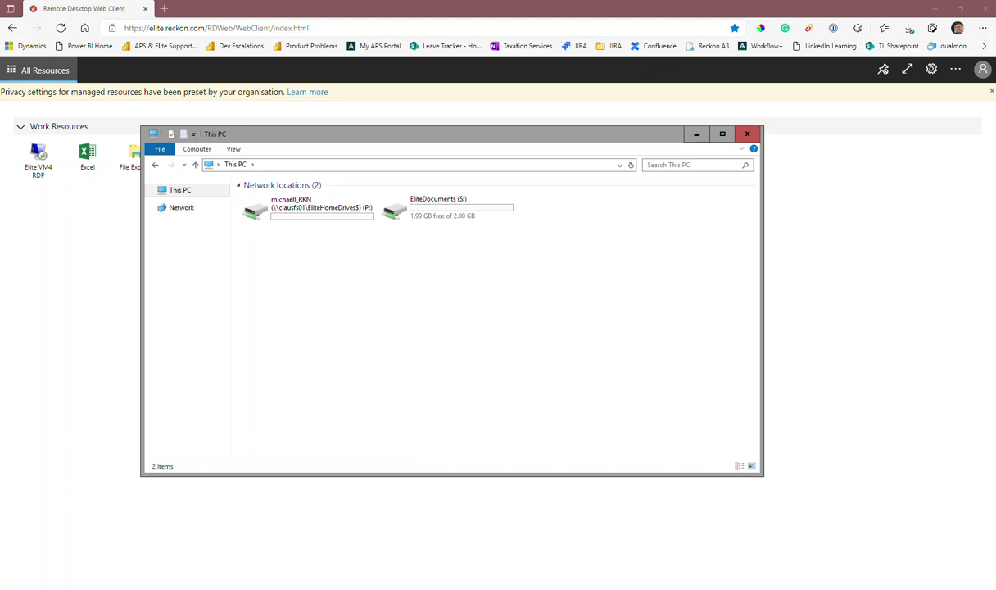
right_click(368, 289)
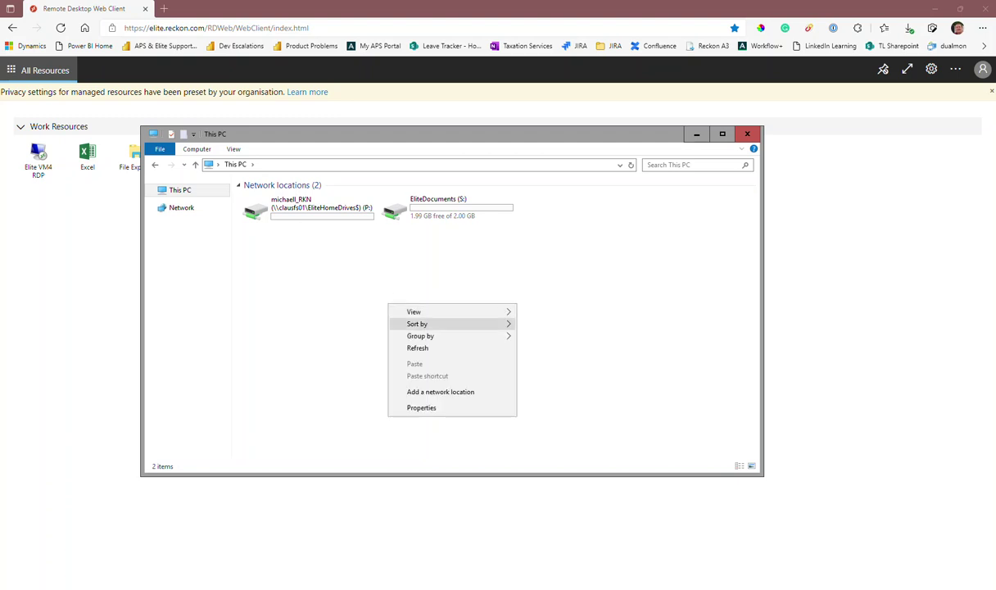
left_click(414, 330)
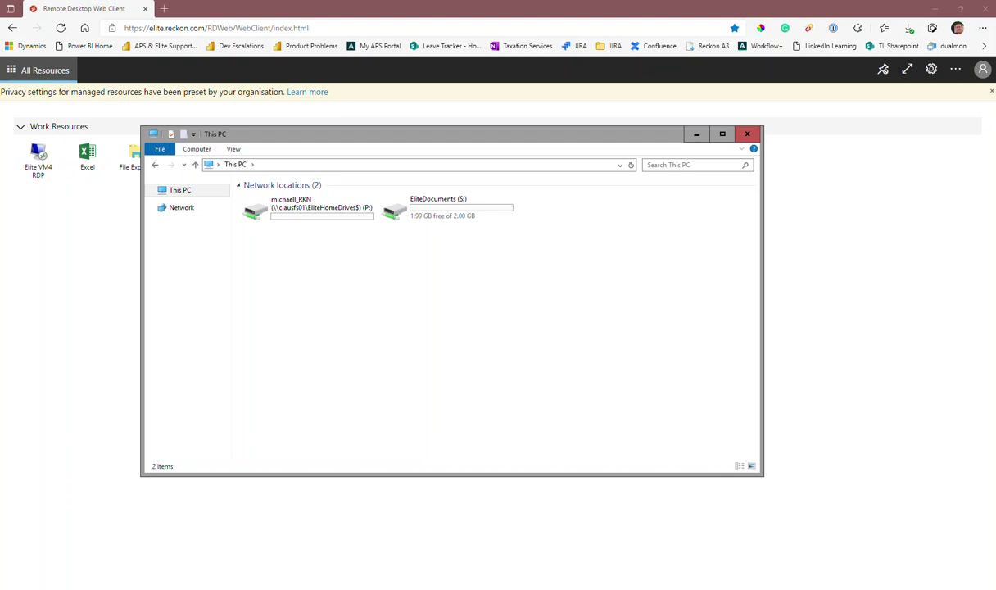
right_click(365, 292)
left_click(414, 336)
right_click(380, 289)
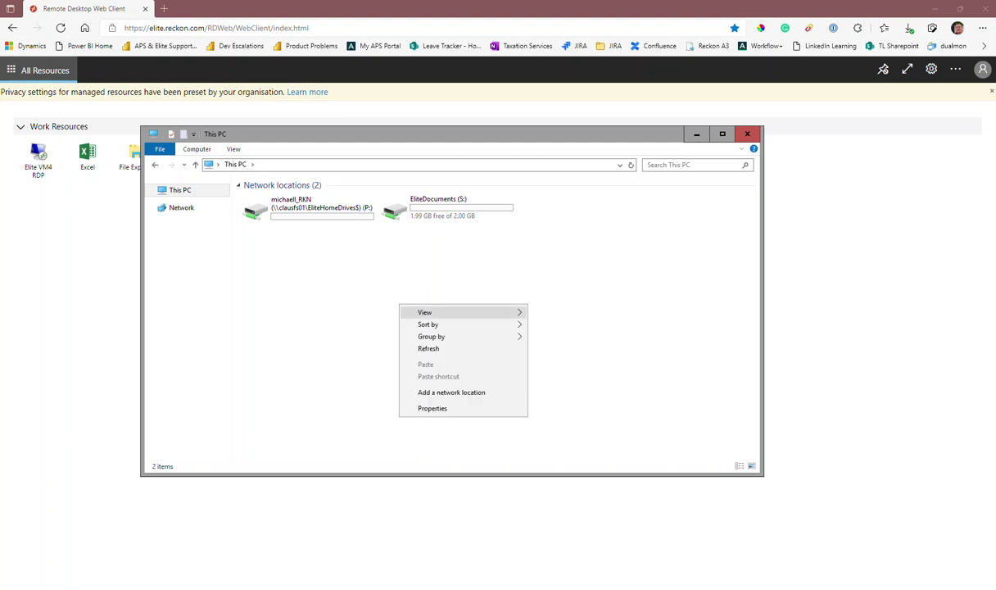
left_click(414, 331)
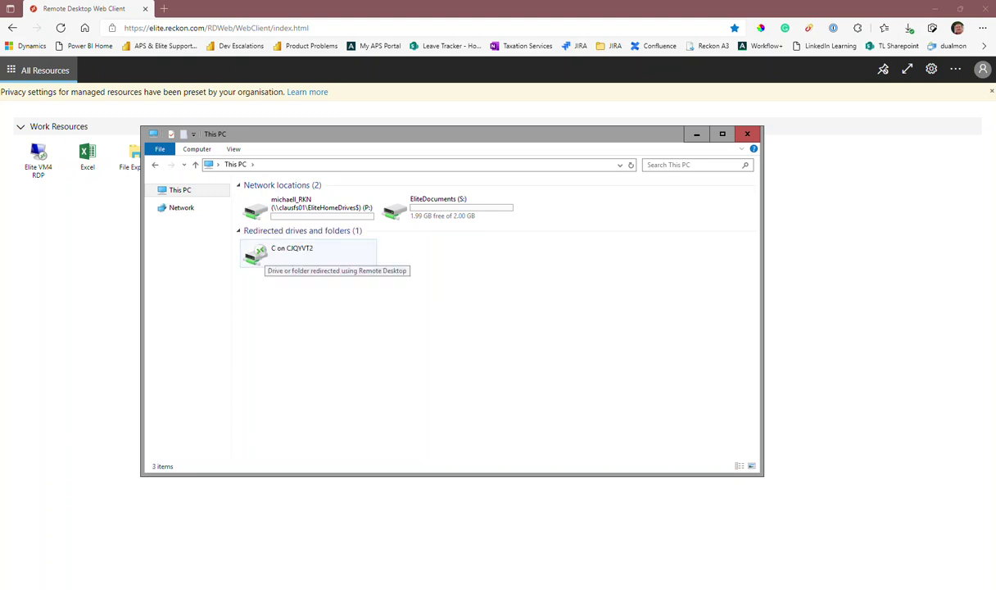
- Copy the ELITE BACKUP 10_02_2022 zip file from the Backups folder on the redirected C drive
double_click(279, 253)
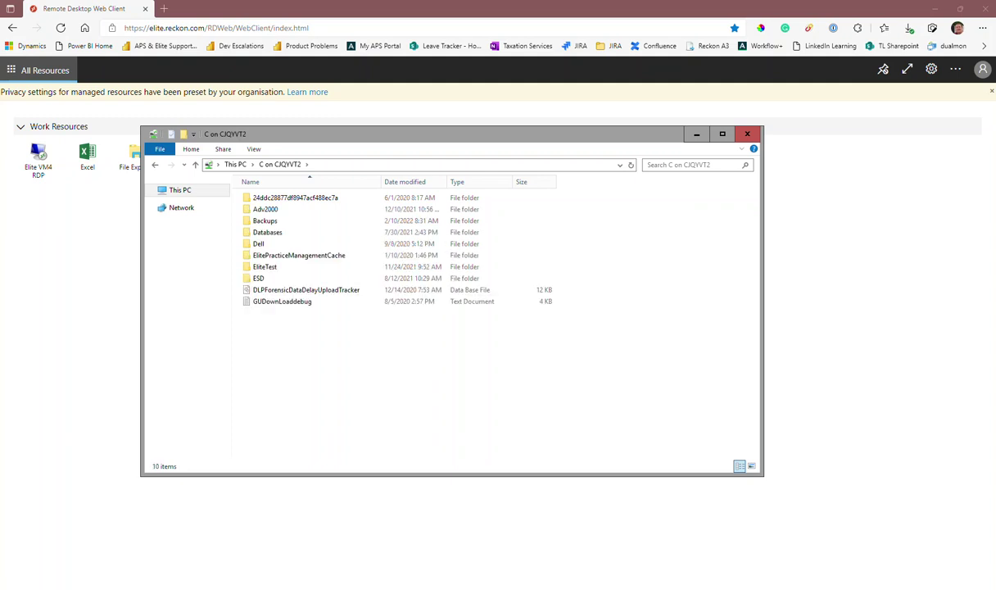
left_click(265, 220)
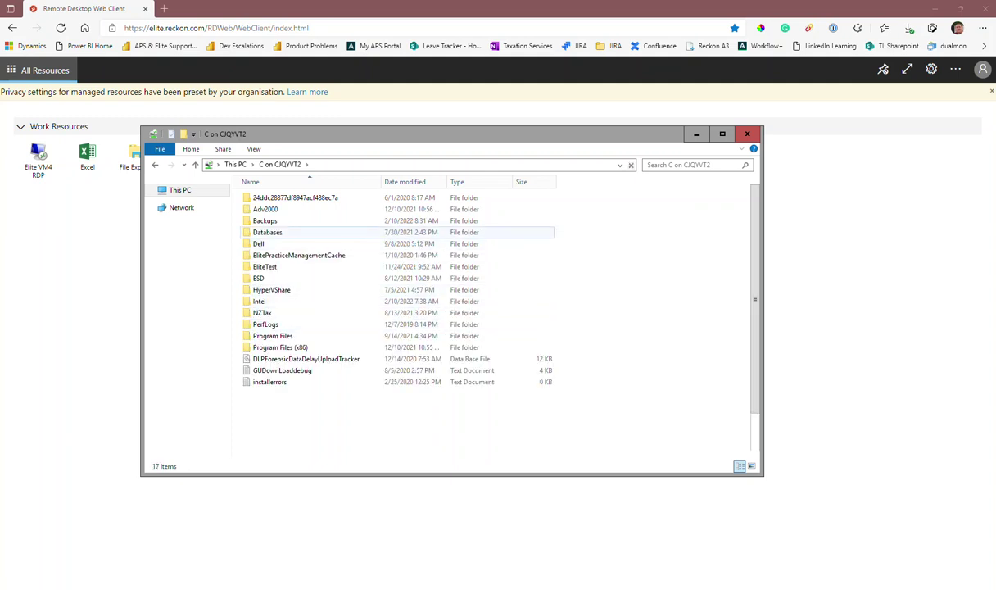
double_click(264, 220)
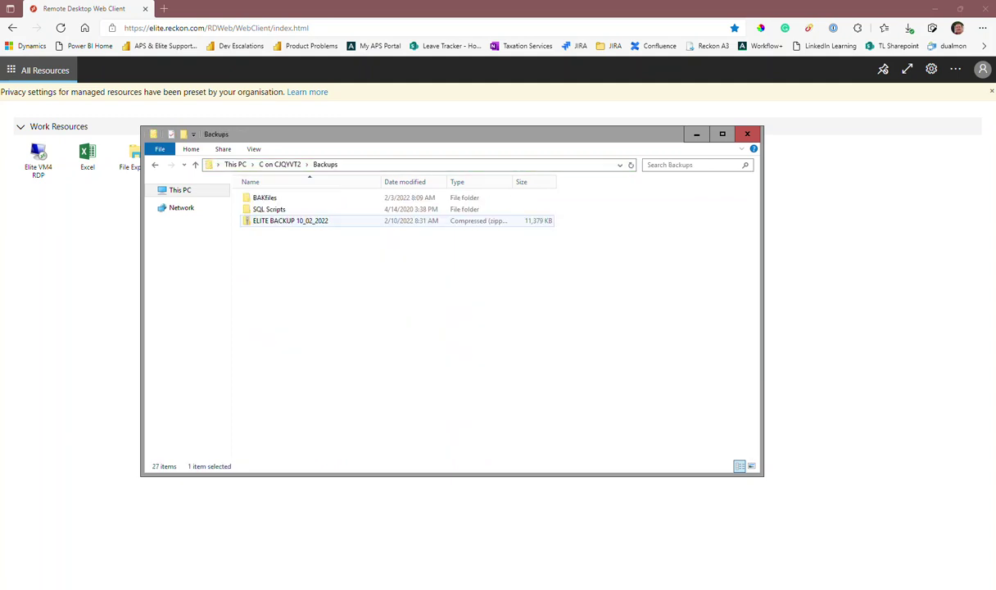
right_click(320, 220)
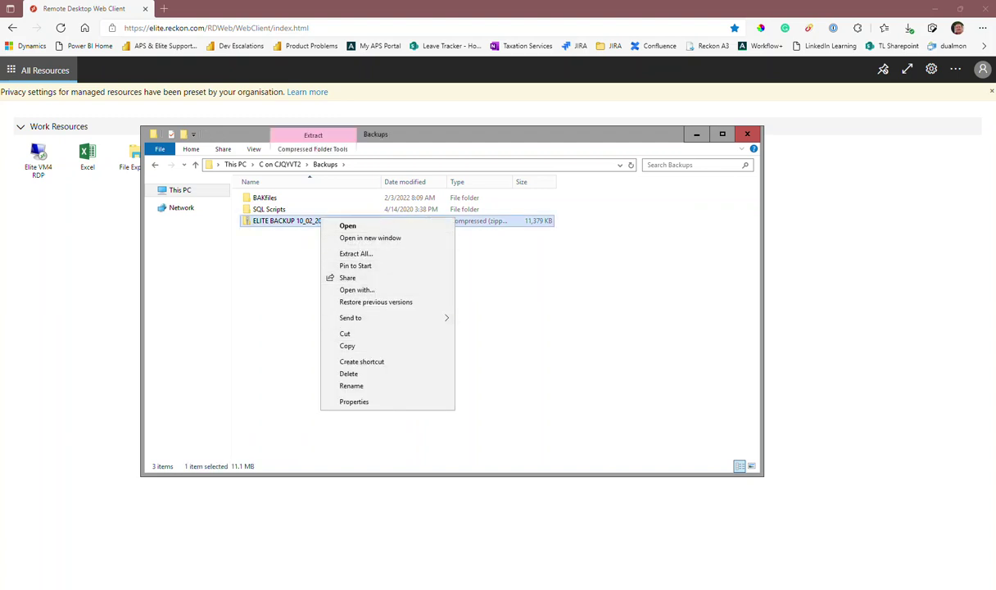
left_click(347, 346)
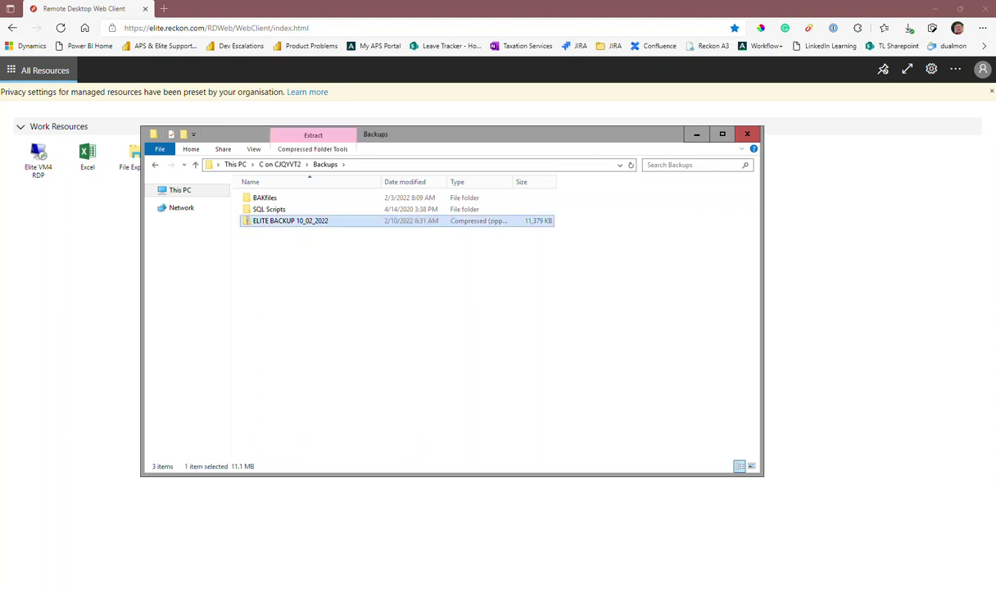
- Paste the backup zip file into the EliteDocuments (S:) drive and close the remote File Explorer
left_click(180, 191)
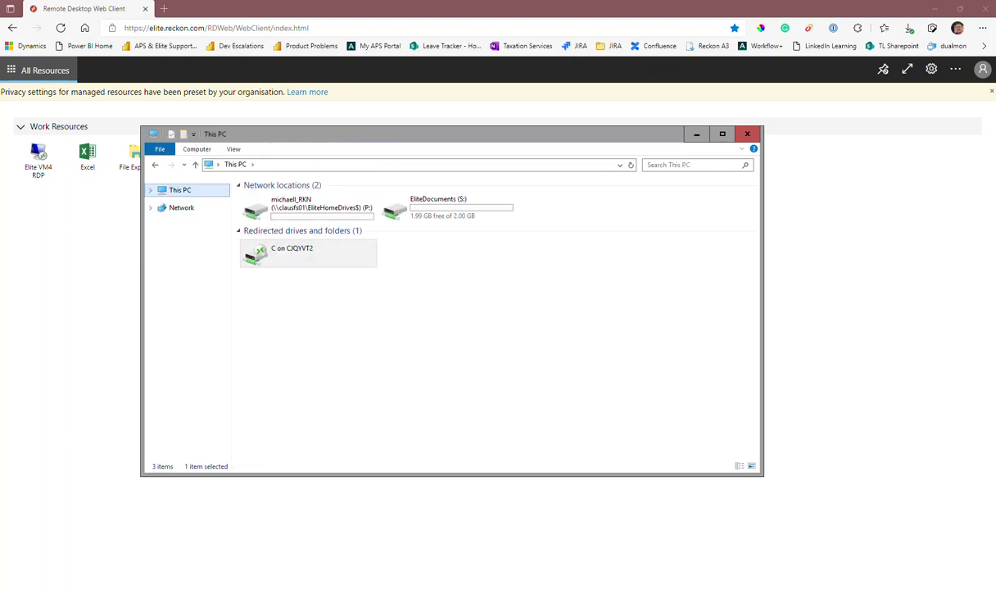
double_click(449, 208)
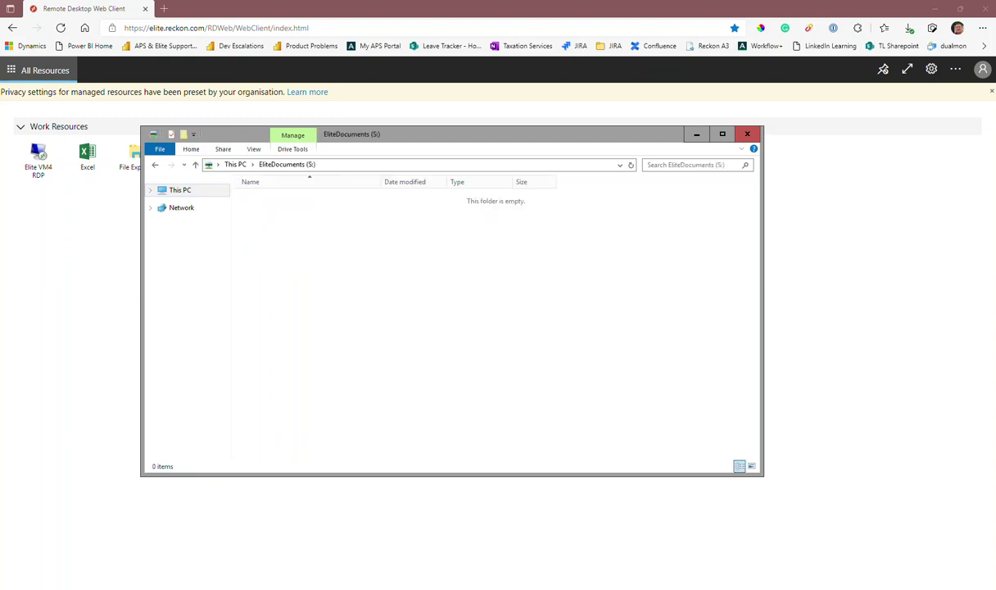
right_click(308, 230)
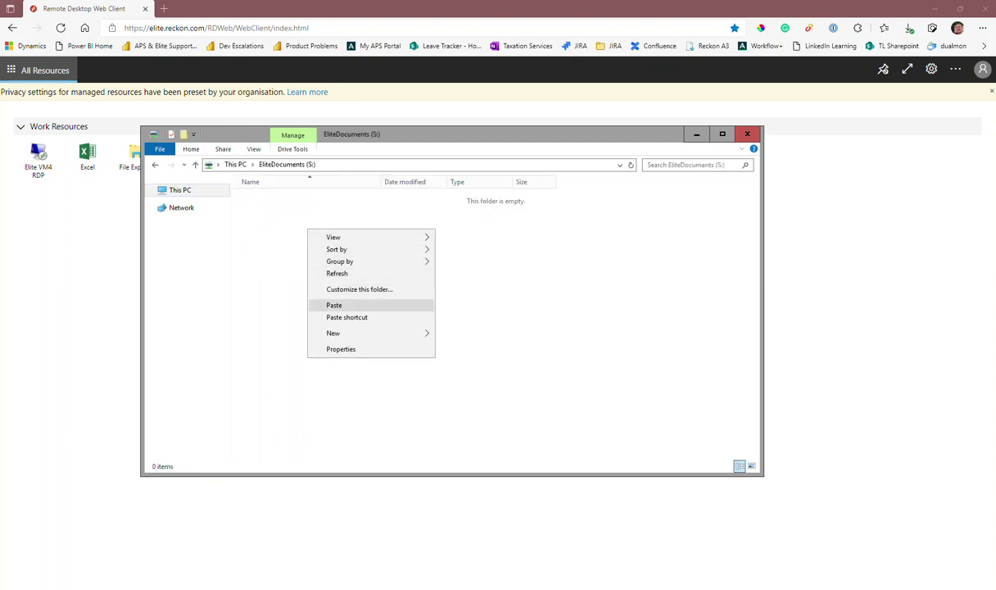
left_click(336, 305)
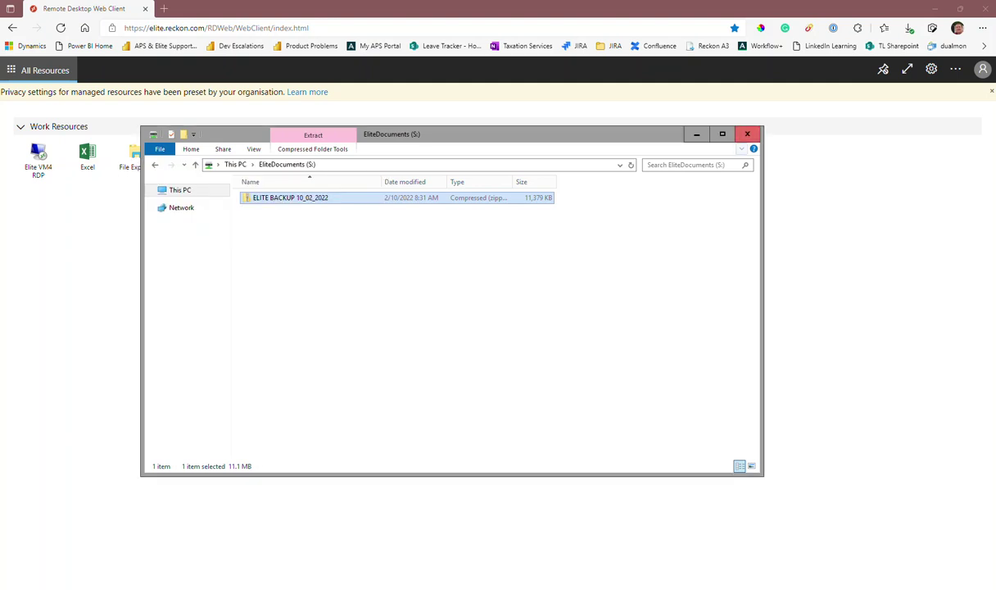
left_click(747, 133)
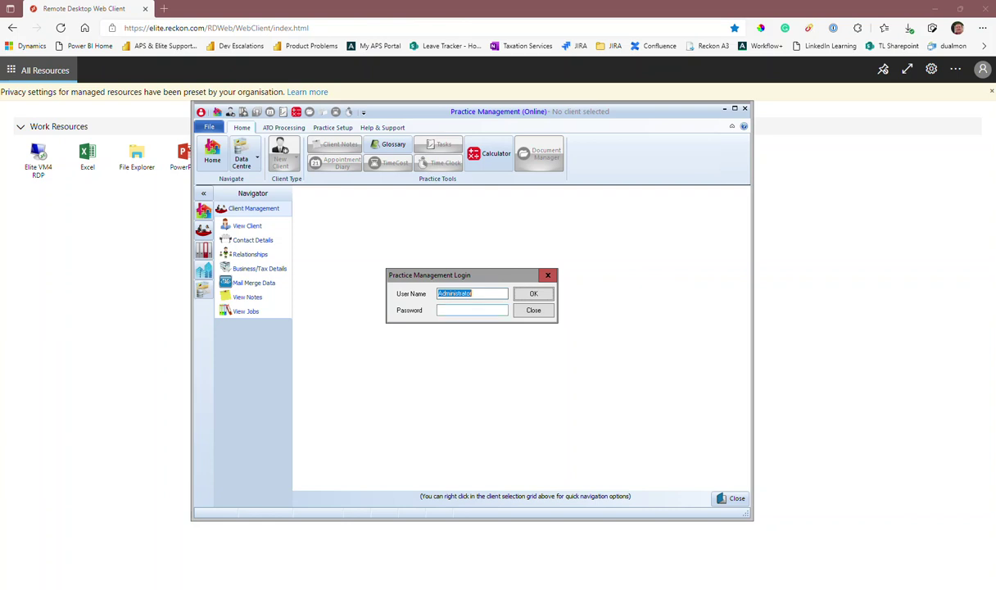
- Log in to Practice Management (Online) as Administrator and start the Restore Database From Backup wizard
key("Return")
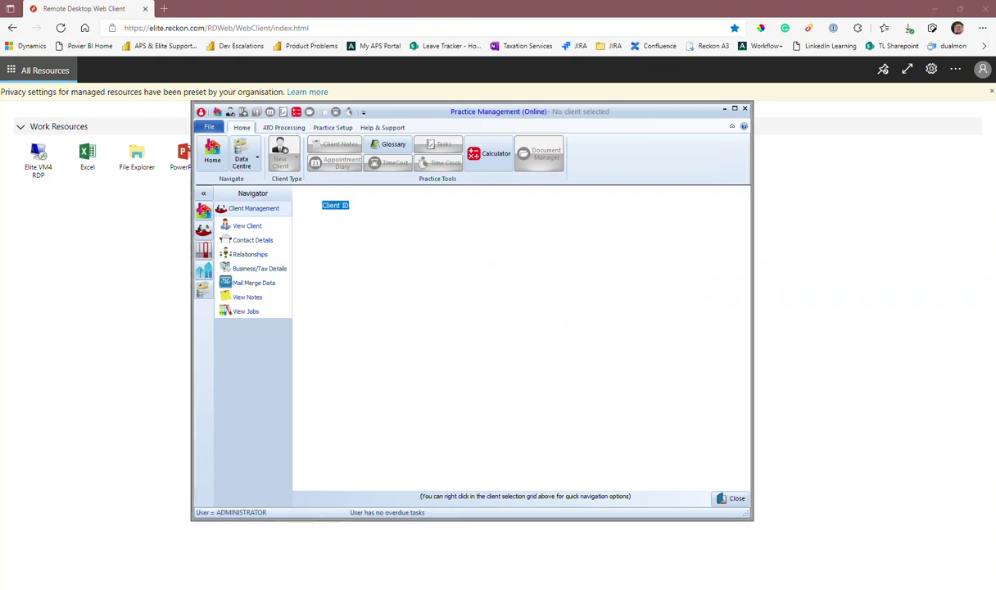
left_click(333, 128)
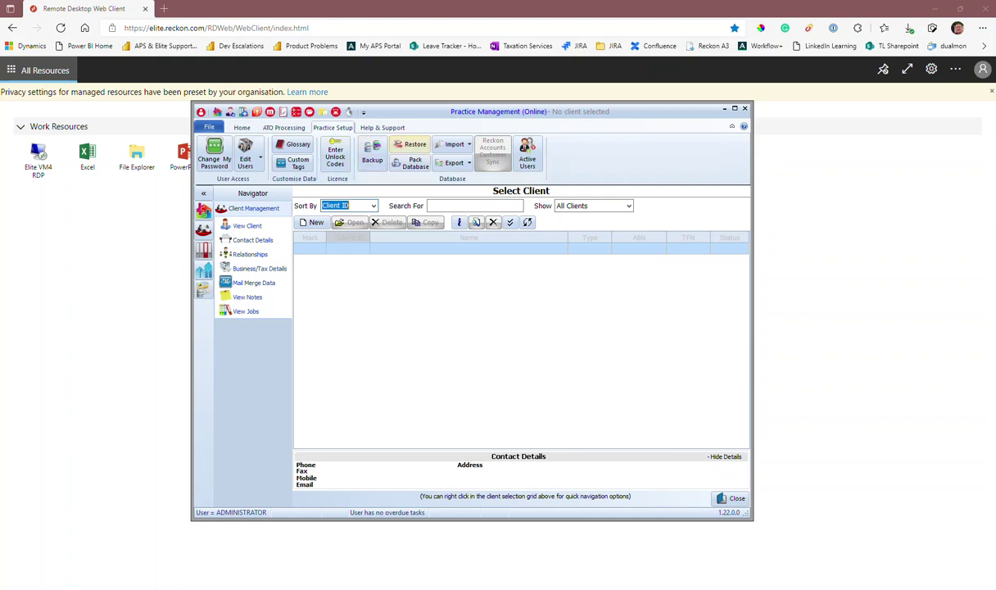
left_click(410, 144)
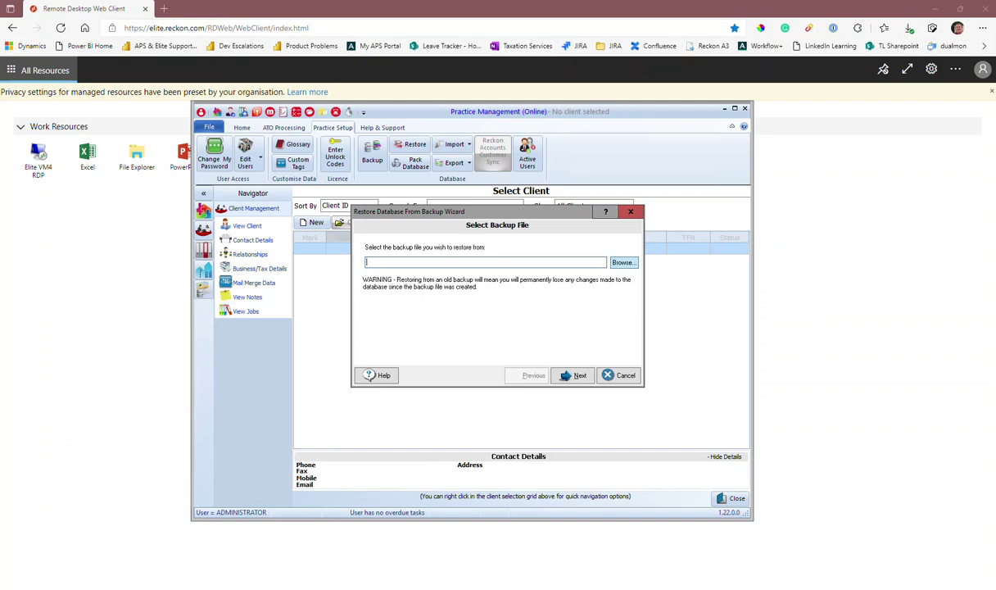
- Choose ELITE BACKUP 10_02_2022 on the EliteDocuments (S:) drive as the backup file and run the restore, accepting the loss of newer changes
left_click(625, 262)
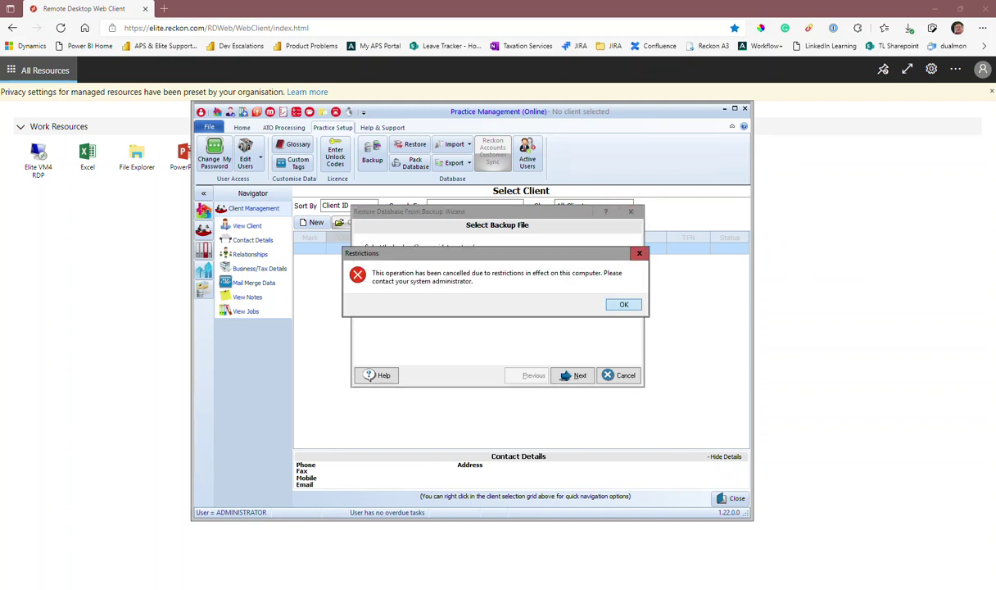
left_click(624, 305)
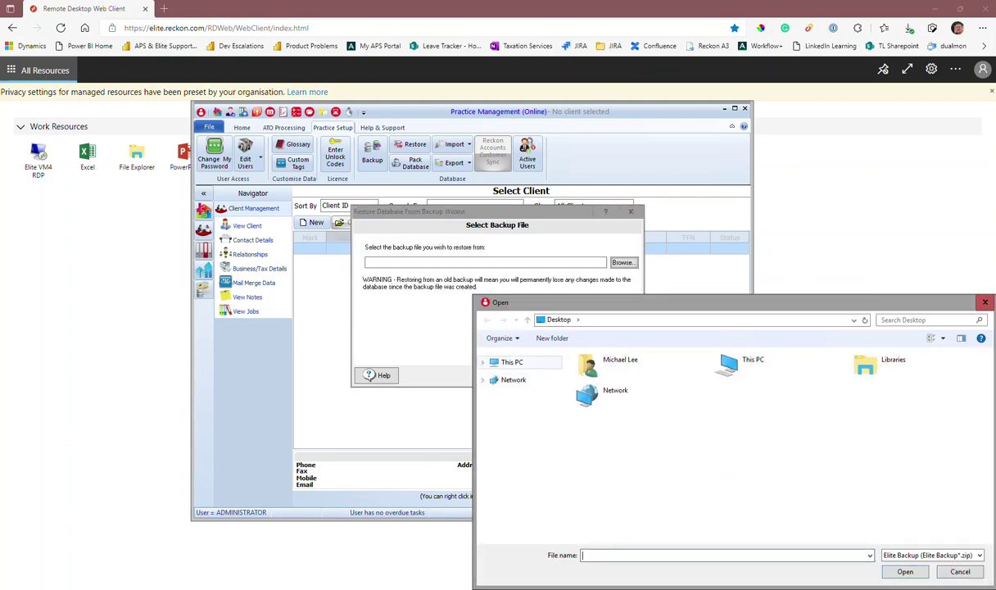
left_click(512, 362)
left_click(778, 380)
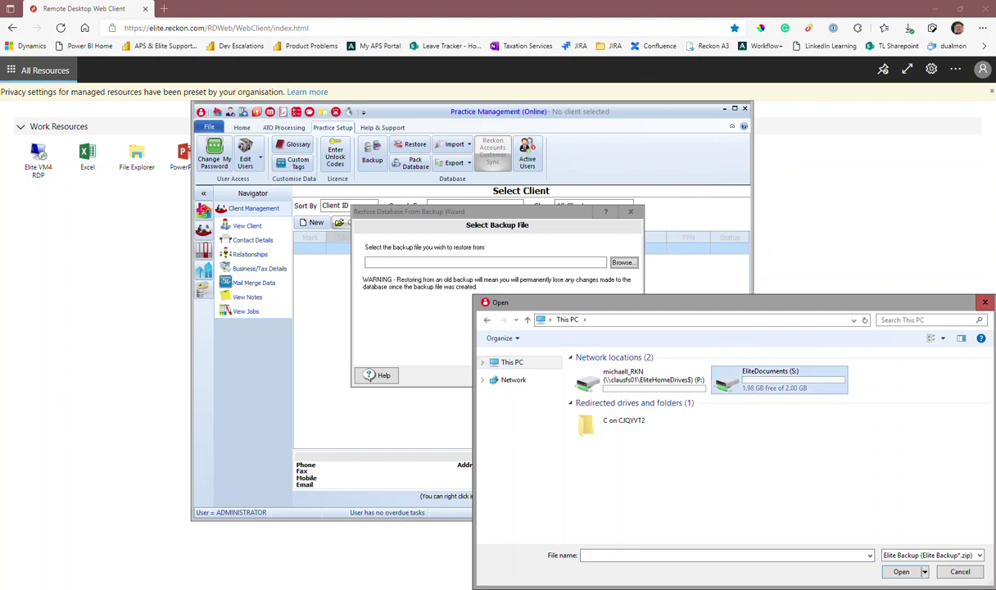
key("Return")
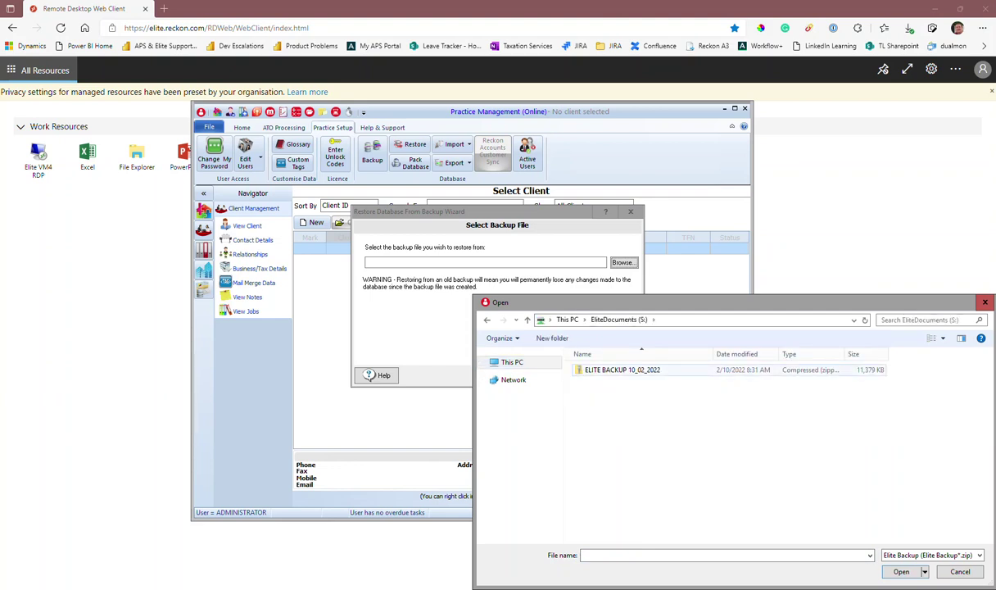
left_click(623, 369)
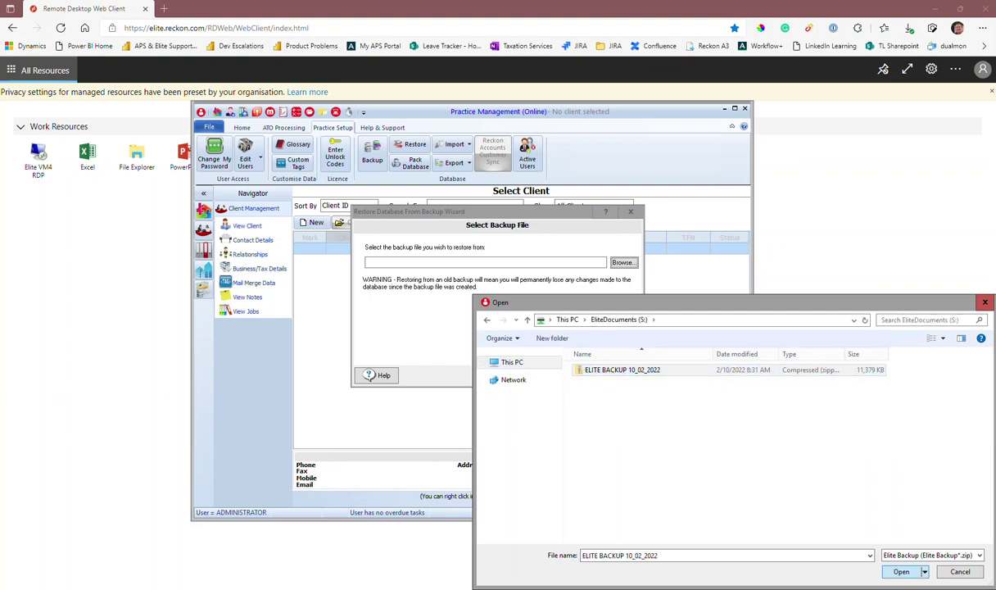
key("Return")
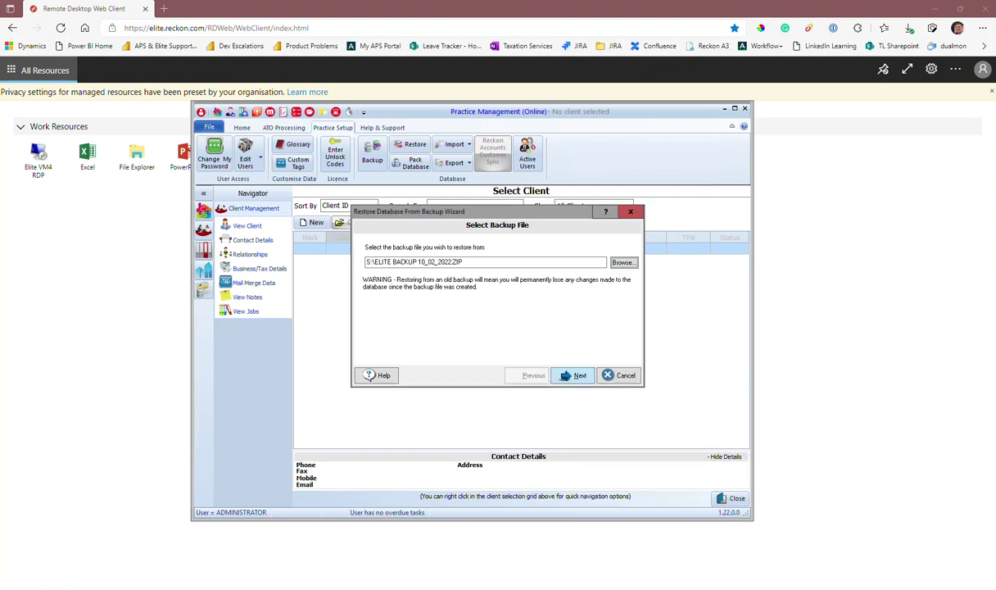
left_click(573, 375)
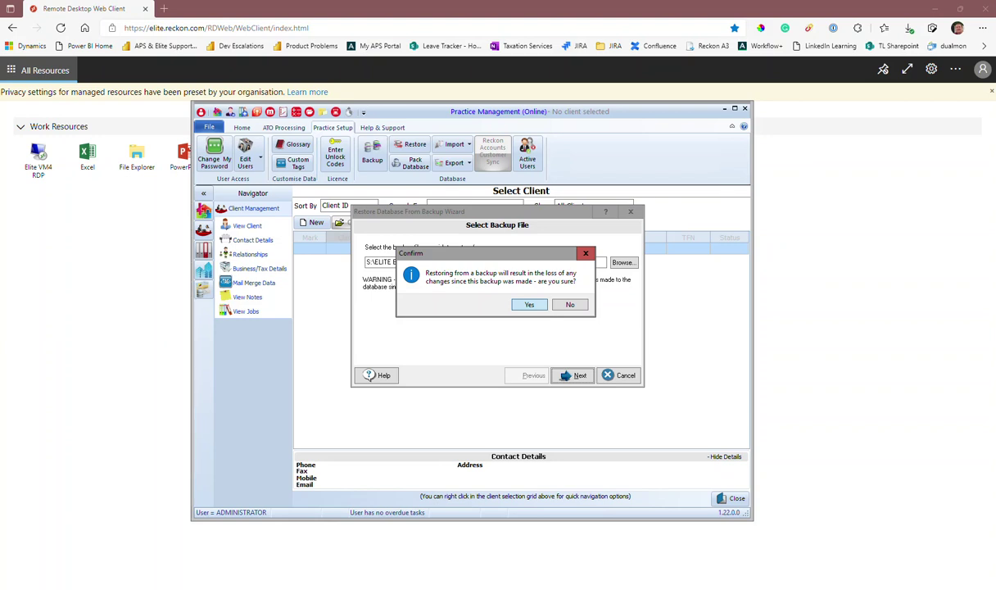
key("Return")
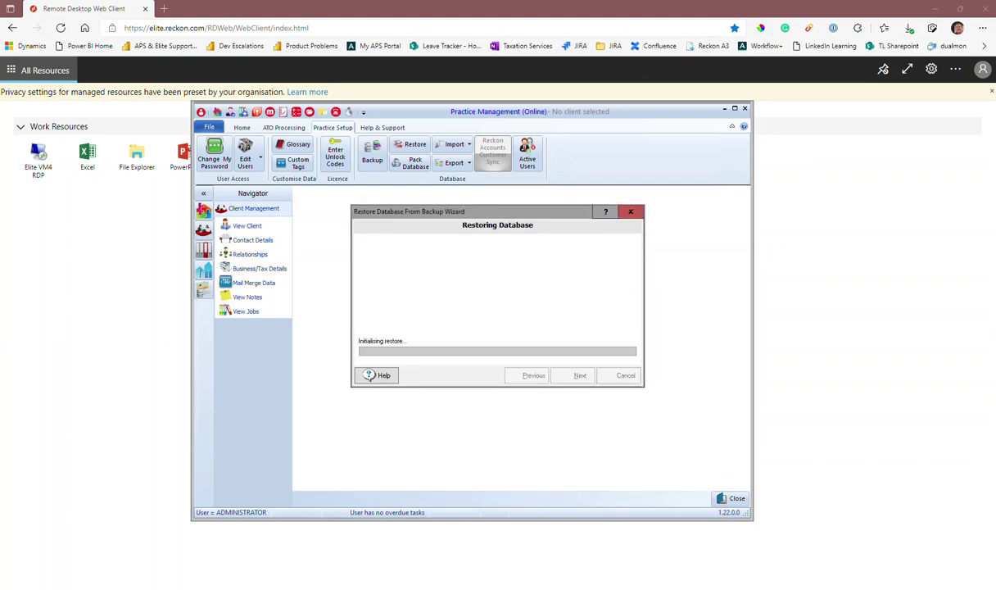